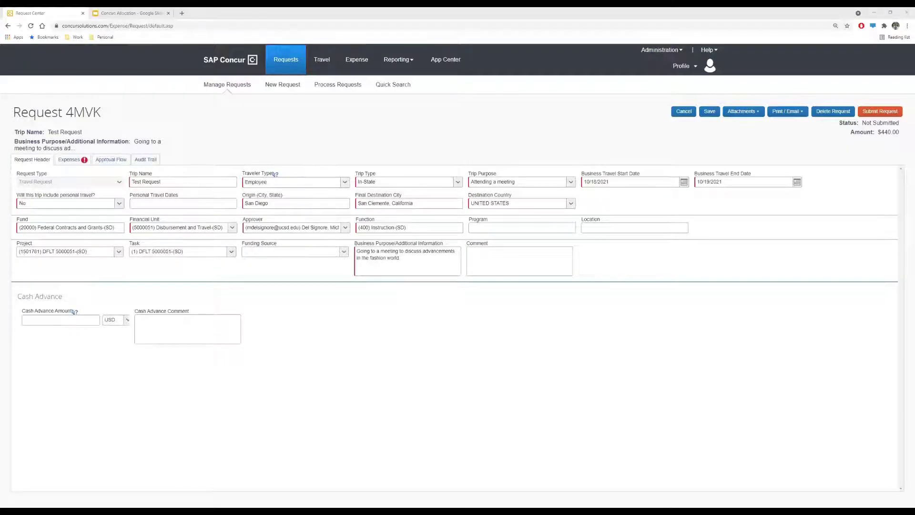
- Open the Test Request's first Personal Car Mileage expense and bring up its allocations window
left_click(69, 159)
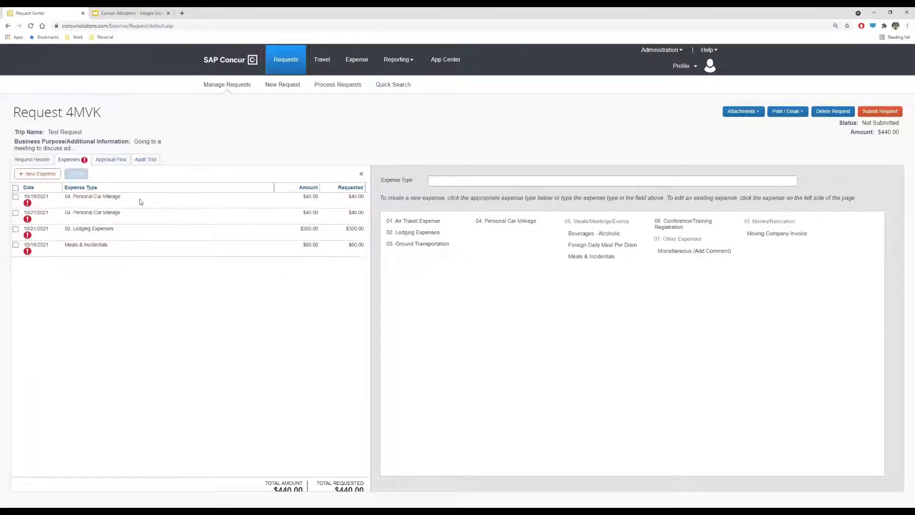
left_click(121, 202)
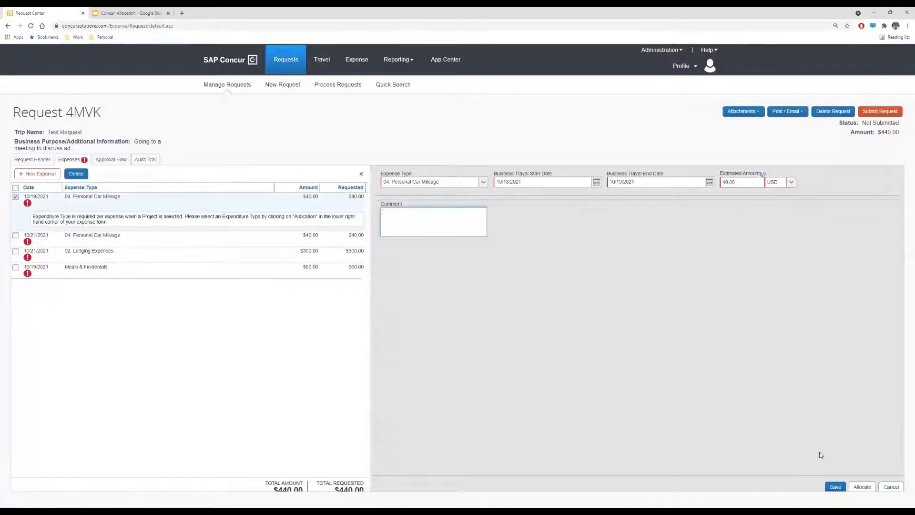
left_click(862, 487)
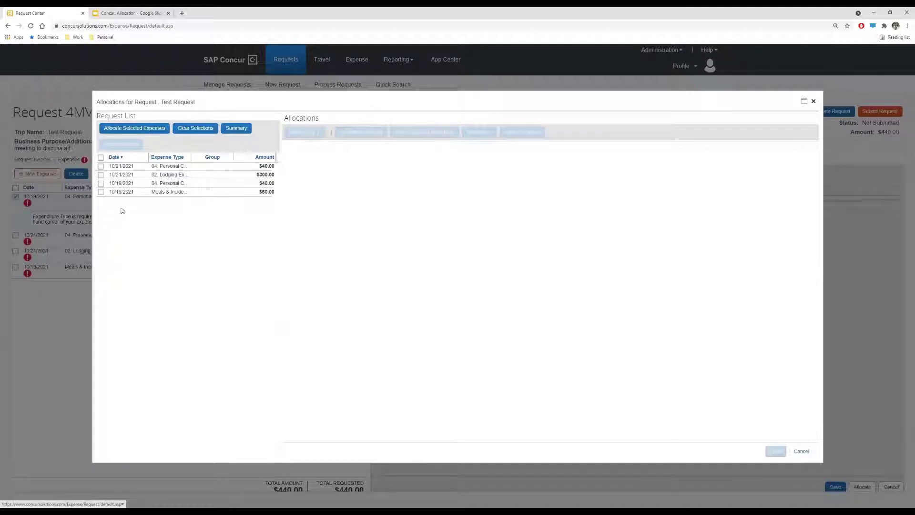
- Allocate all four selected expenses by percentage, adding a second row for a 50/50 split
left_click(101, 157)
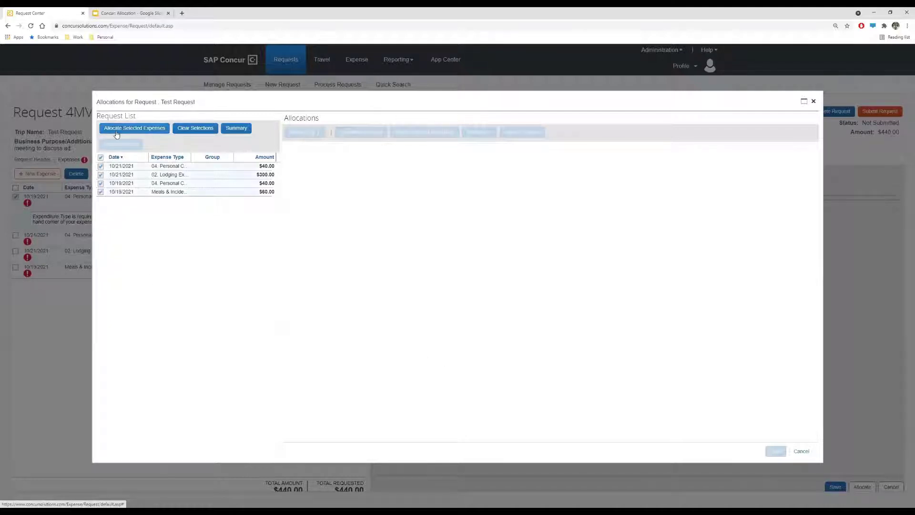
left_click(117, 134)
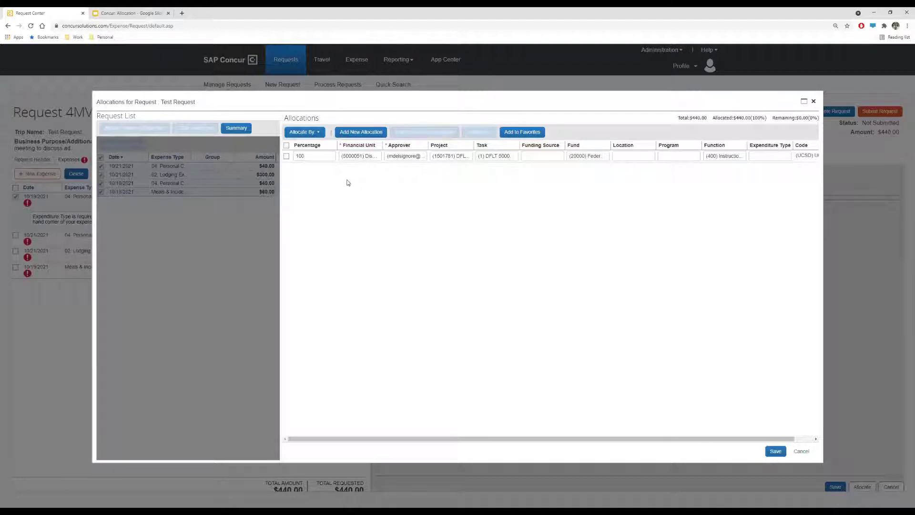
left_click(316, 136)
left_click(308, 154)
left_click(305, 132)
left_click(307, 145)
left_click(355, 133)
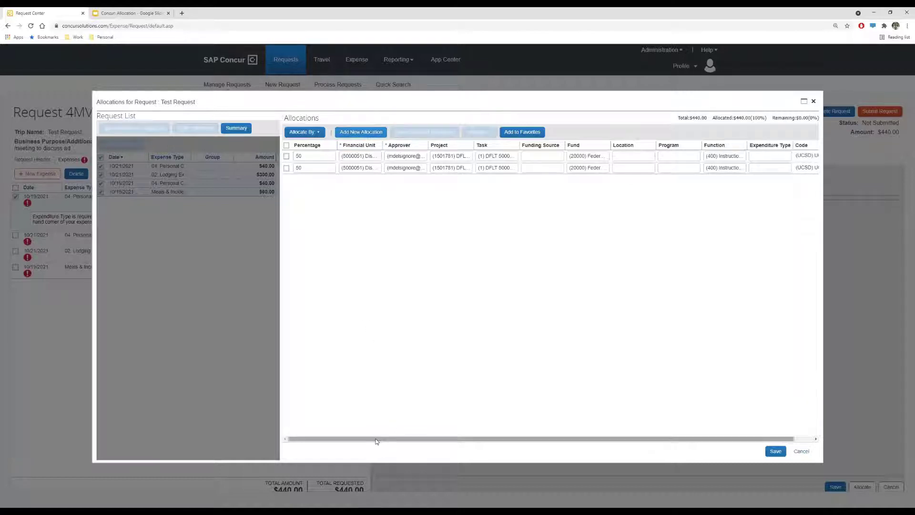
- Set the second allocation's project to 1501782 and task to DFLT 5000052
left_click_drag(381, 438, 401, 439)
left_click(435, 169)
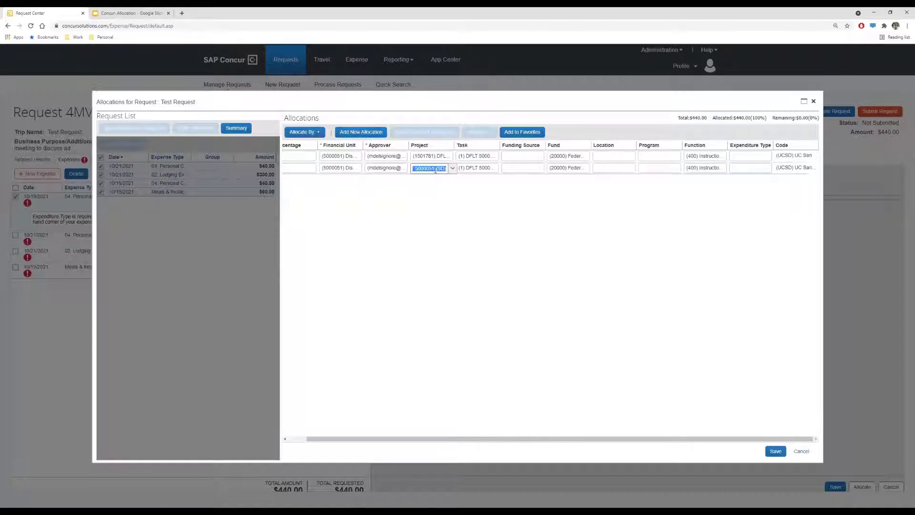
type("1501782")
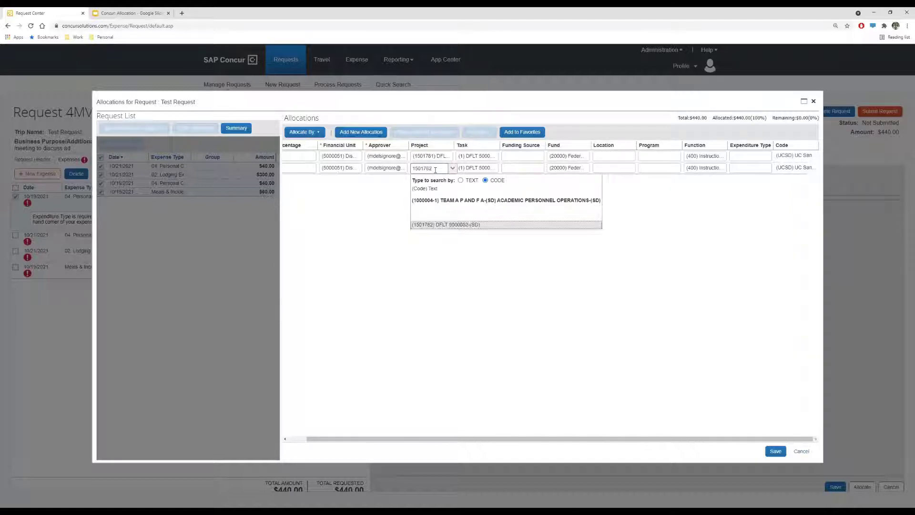
left_click(442, 223)
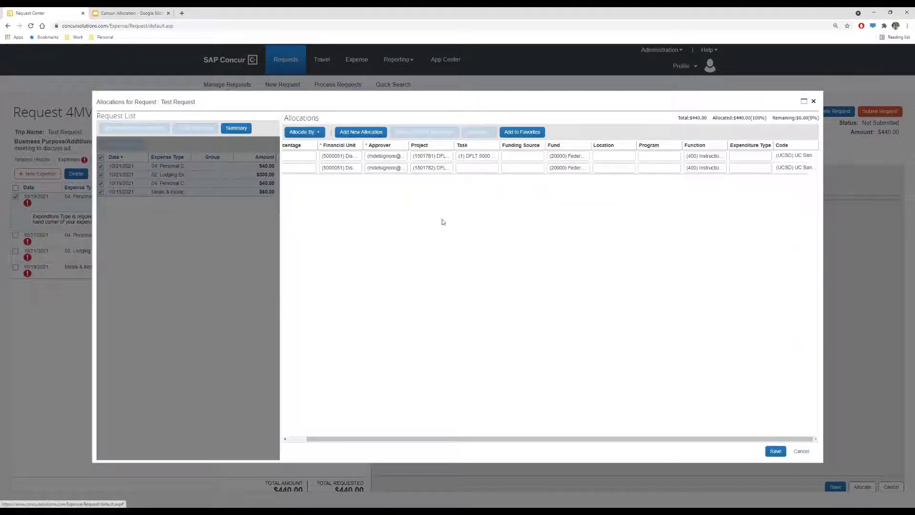
left_click(468, 168)
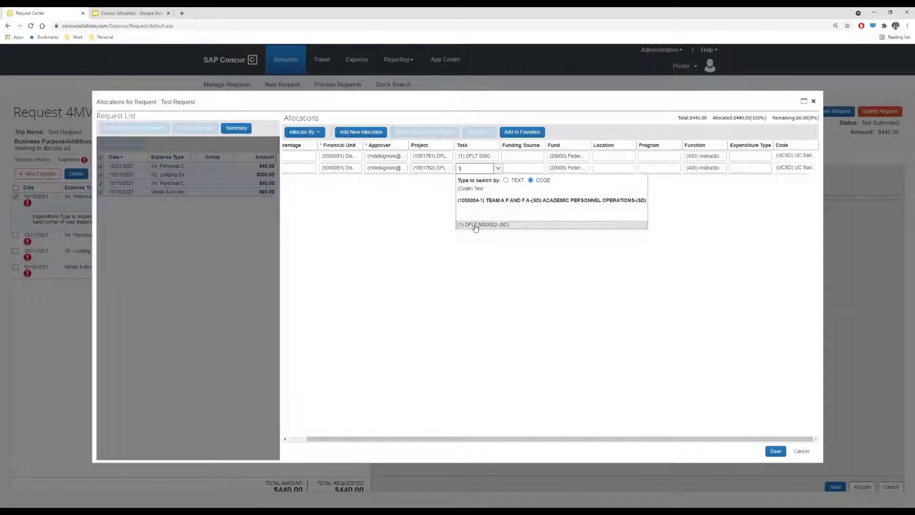
left_click(475, 225)
- Set expenditure type 536000 Travel In-State on both allocation rows
left_click(744, 155)
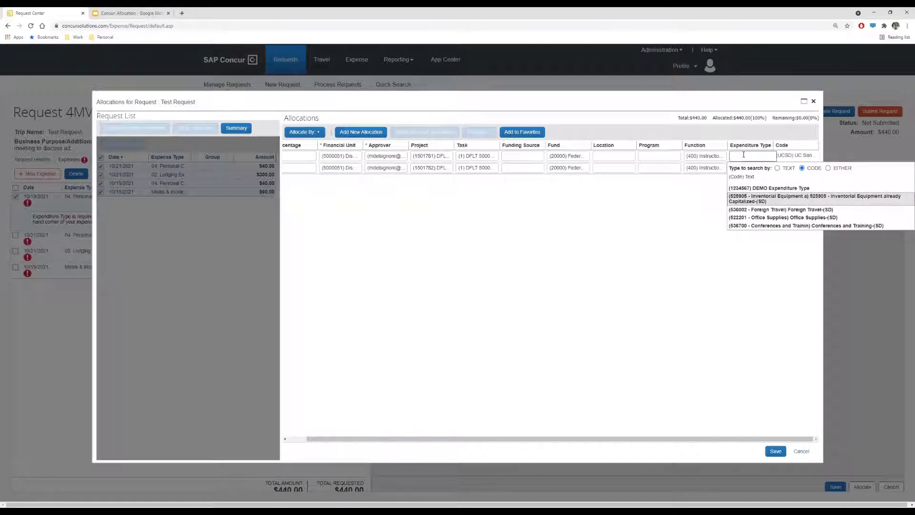
type("536000")
left_click(752, 188)
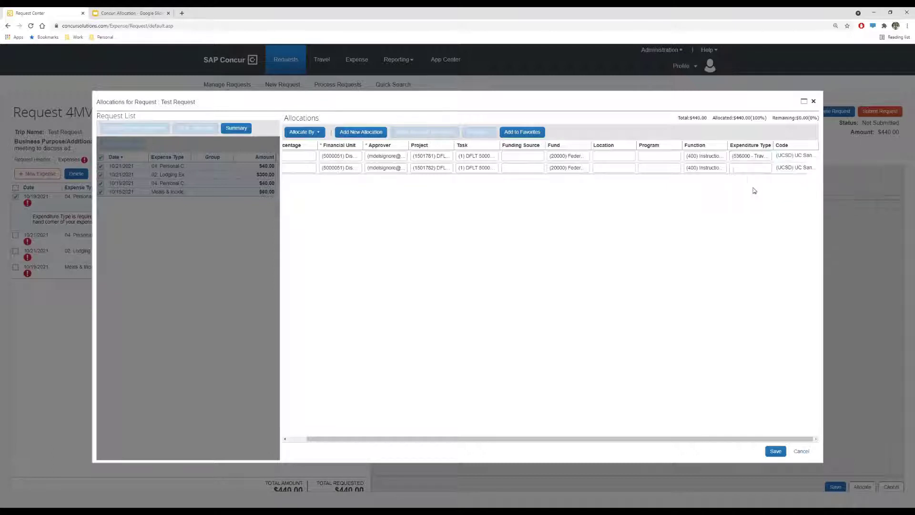
left_click(745, 170)
type("536000")
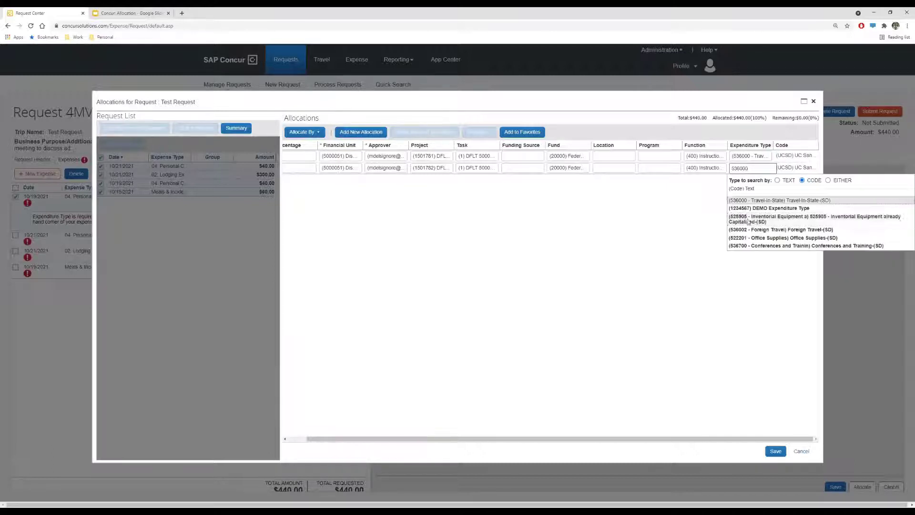
left_click(762, 201)
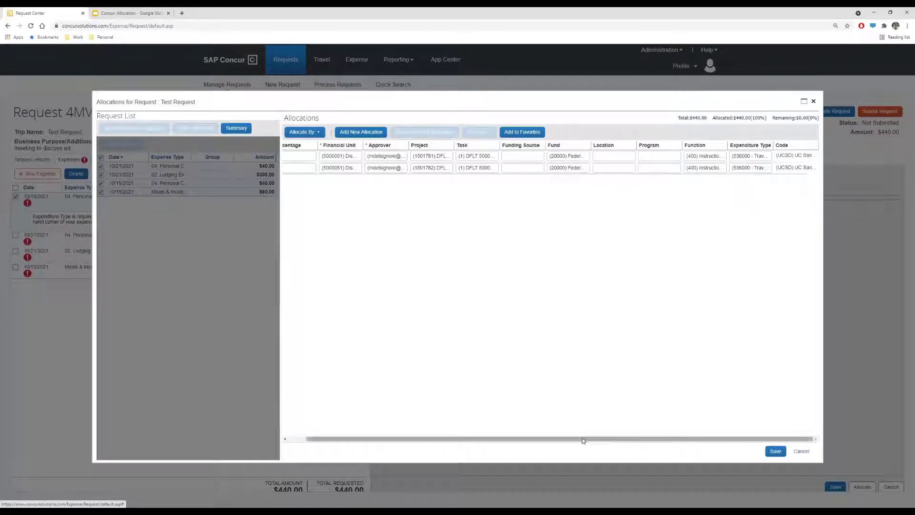
- Confirm both rows stay at 50%, save the allocation, and open the TEST expense report
left_click_drag(581, 438, 404, 430)
left_click(307, 157)
key("Tab")
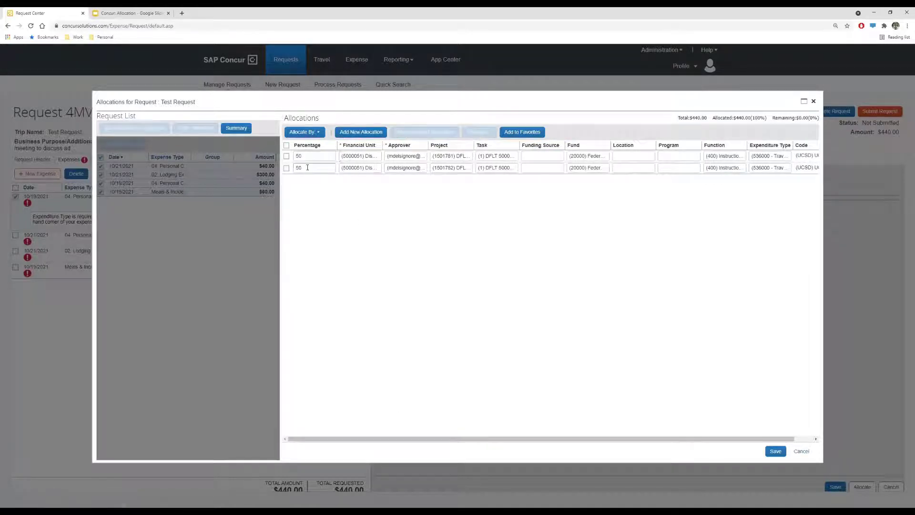
left_click(307, 158)
left_click(308, 179)
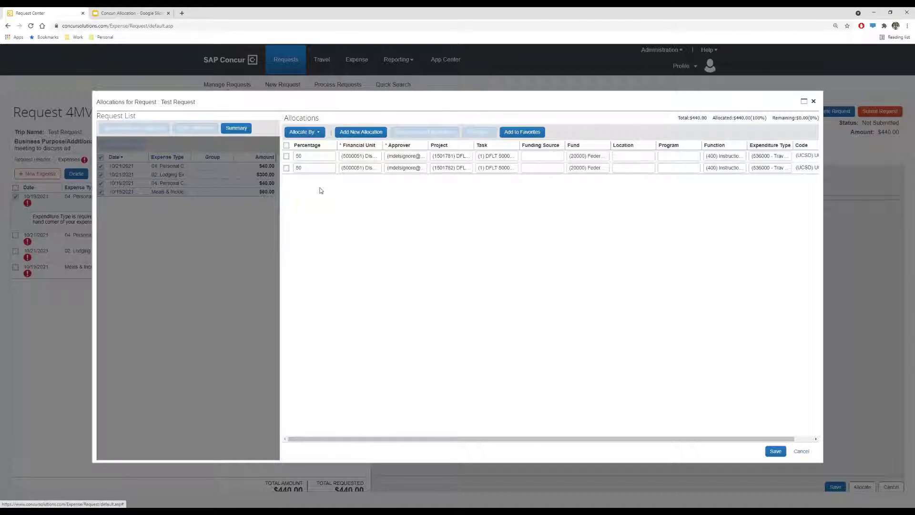
left_click(775, 450)
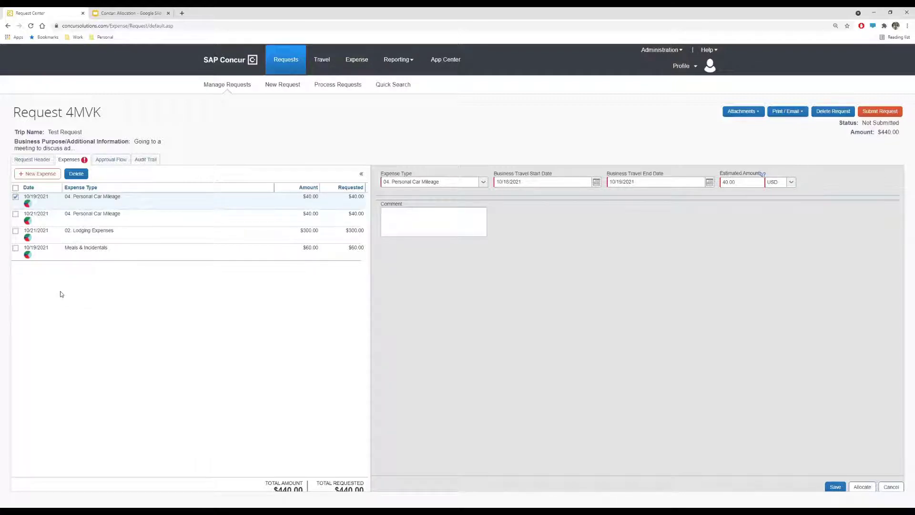
mouse_move(28, 255)
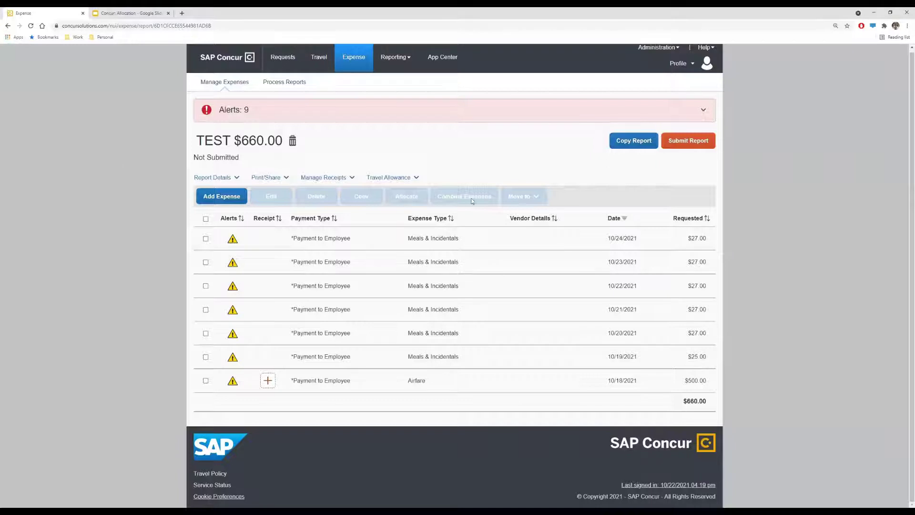
- Open allocation for the 10/23/2021 $27.00 Meals & Incidentals expense and compare Amount and Percent views
left_click(206, 263)
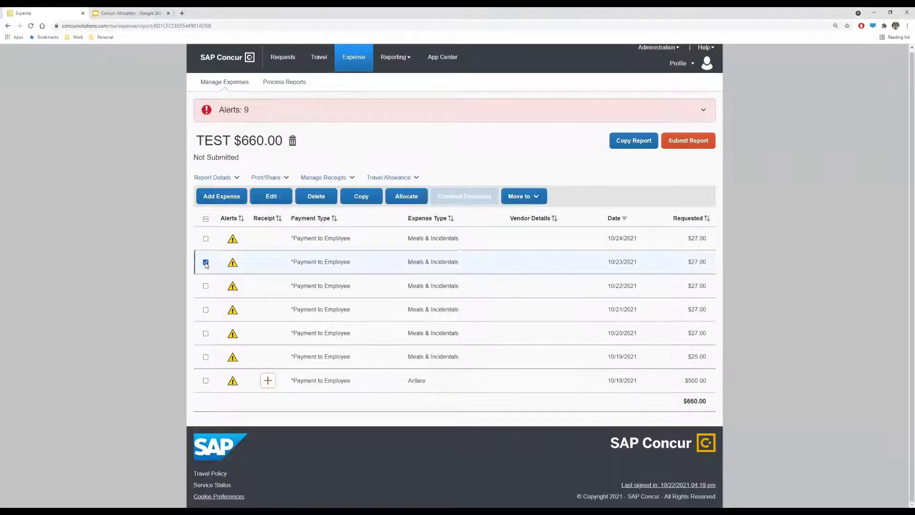
left_click(402, 204)
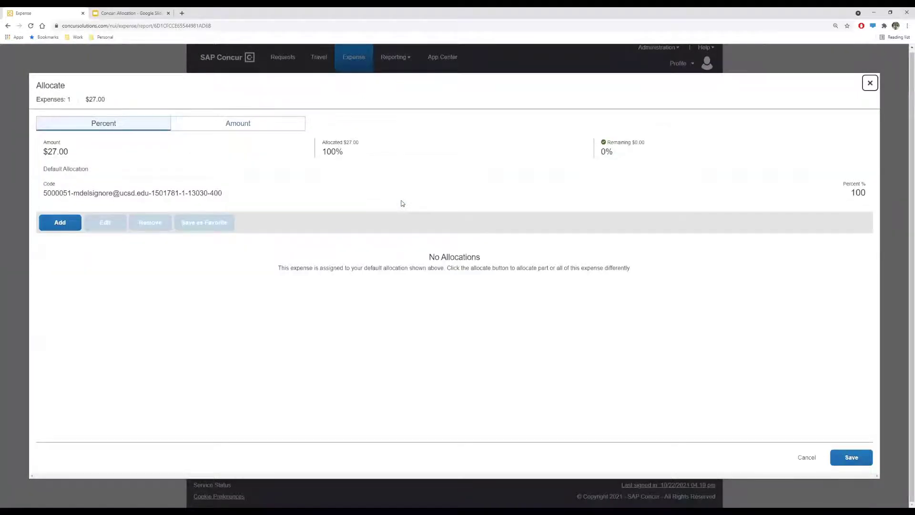
left_click(215, 125)
left_click(147, 126)
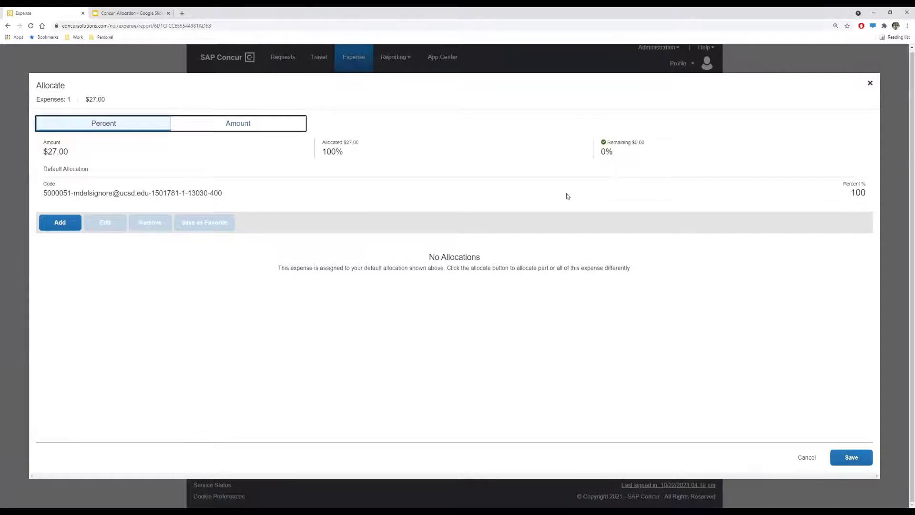
- Add an allocation with project 1501782 and task (1) DFLT 5000052
left_click(56, 224)
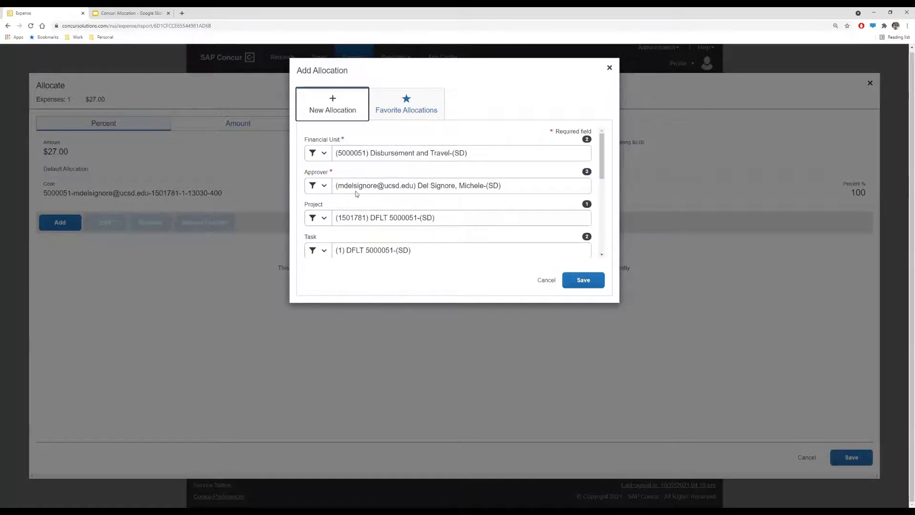
scroll(372, 180, "down", 1)
left_click(342, 181)
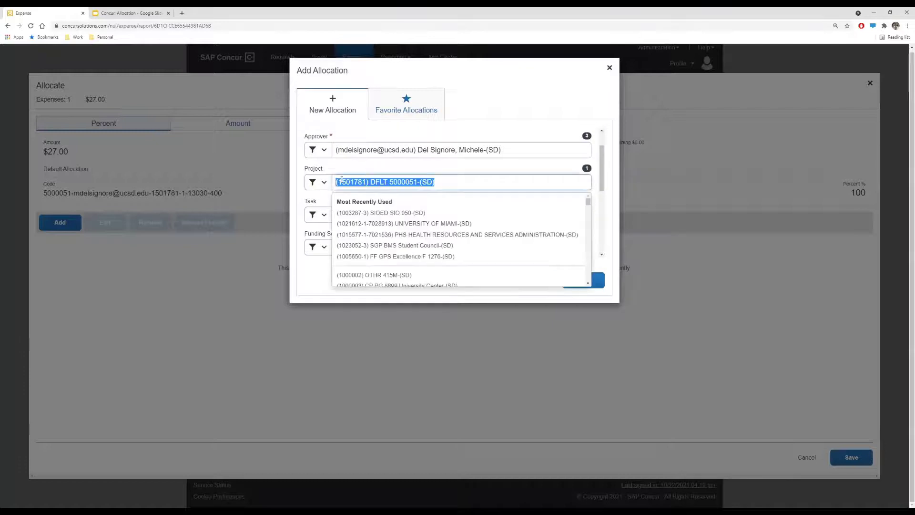
type("1501782")
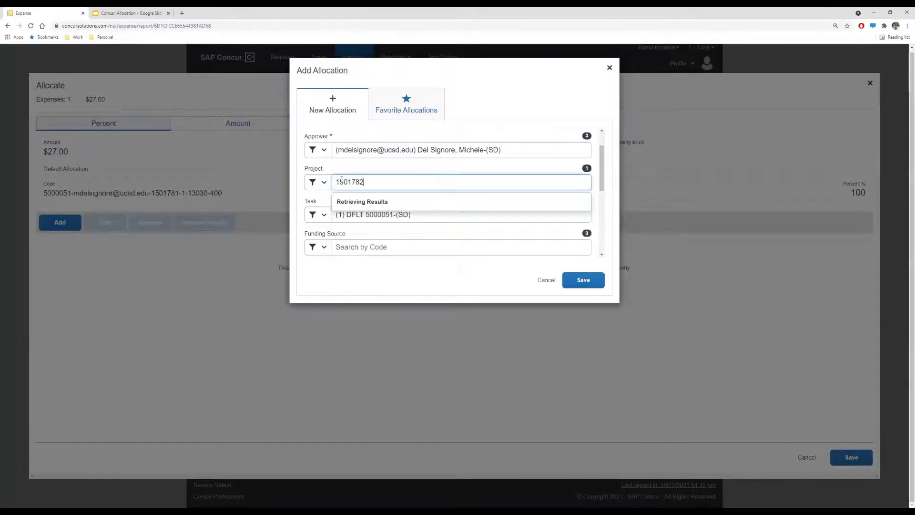
left_click(366, 275)
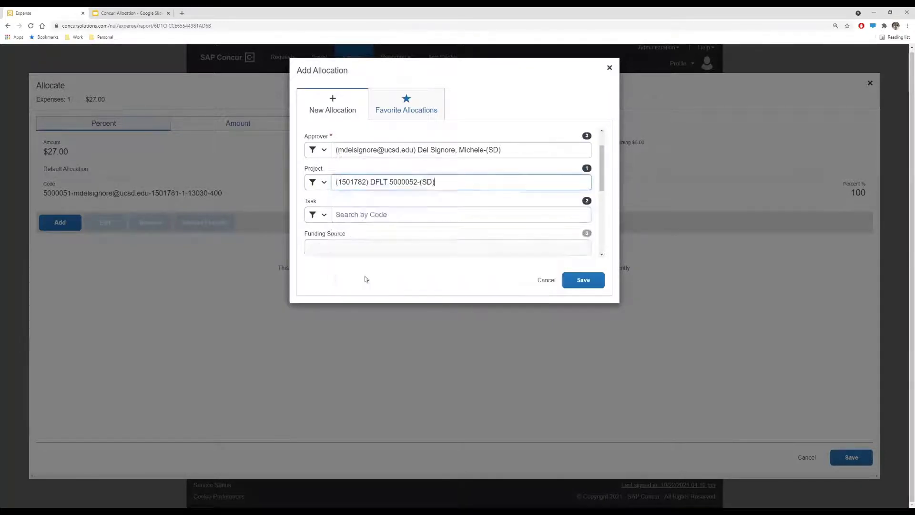
left_click(352, 214)
type("1")
left_click(369, 309)
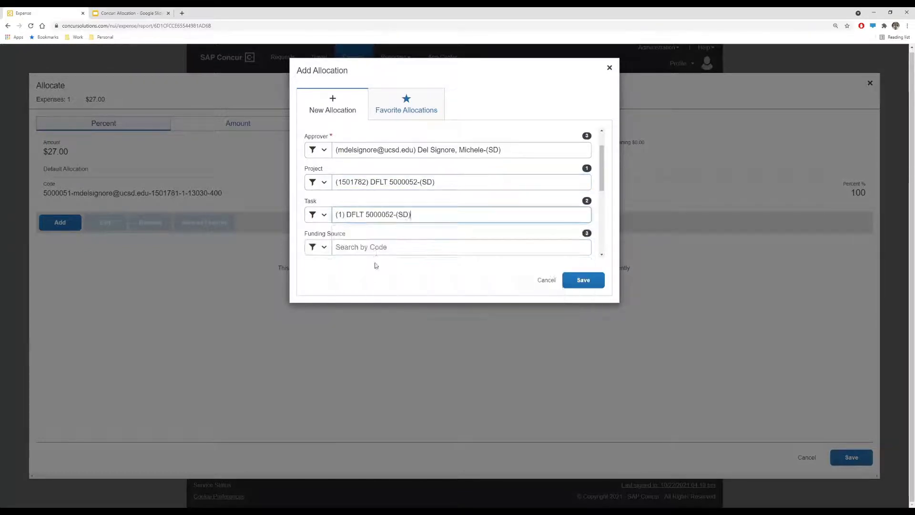
- Give the allocation expenditure type 536001 Travel-U.S. Out of State and save the line
scroll(371, 229, "down", 3)
scroll(370, 228, "down", 2)
left_click(356, 232)
type("536001")
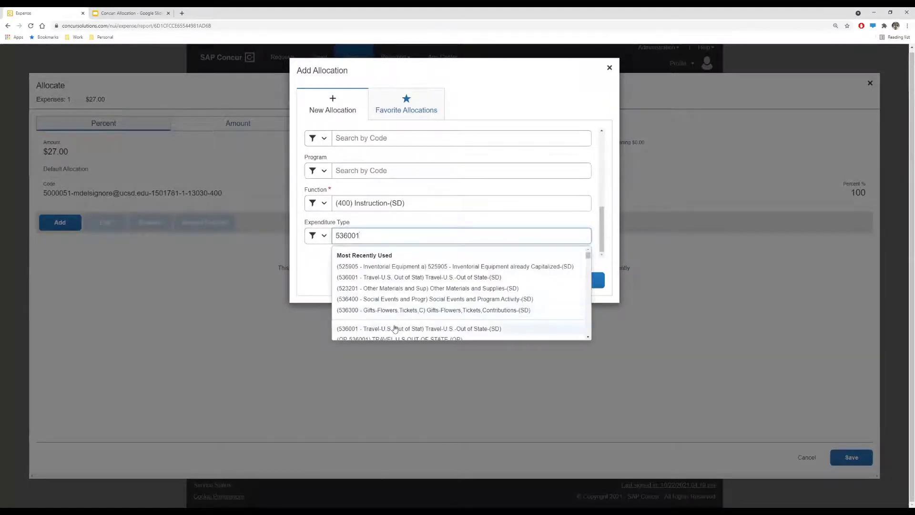
left_click(394, 328)
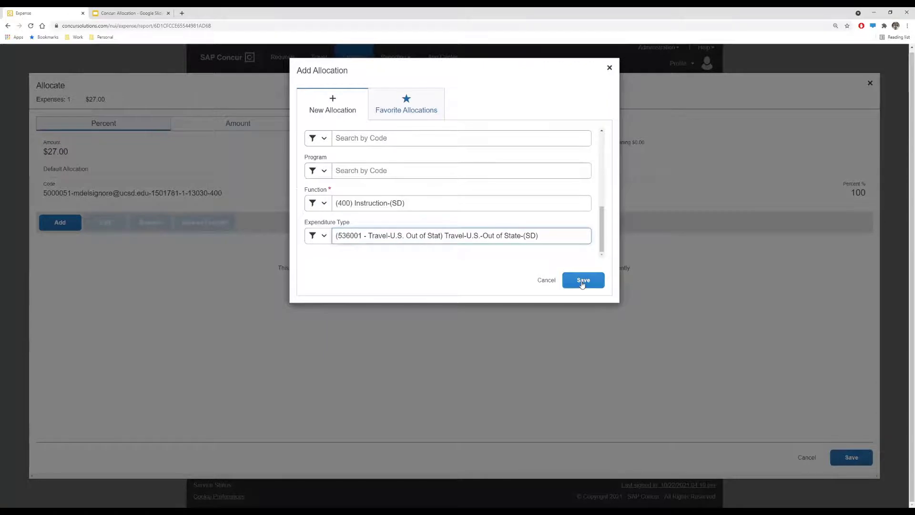
left_click(582, 281)
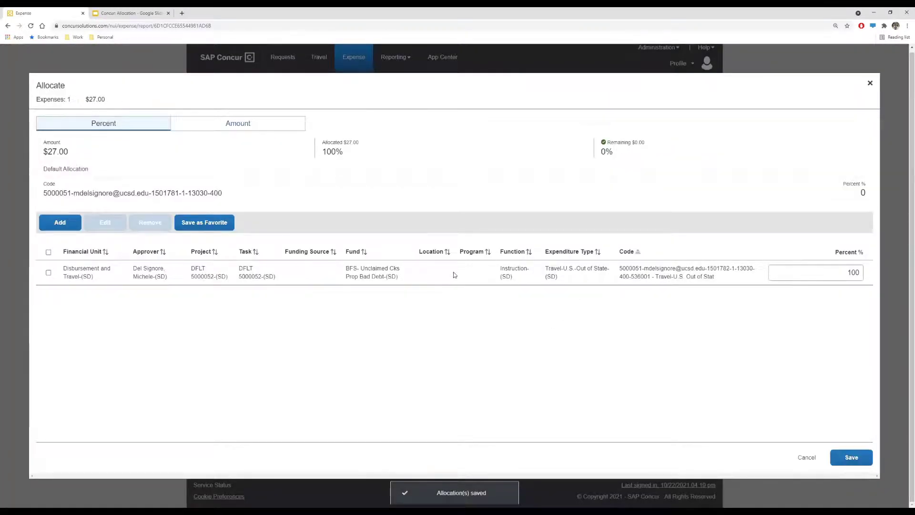
- Save the $27.00 expense's allocation and check its Allocated details on the TEST report
left_click(852, 457)
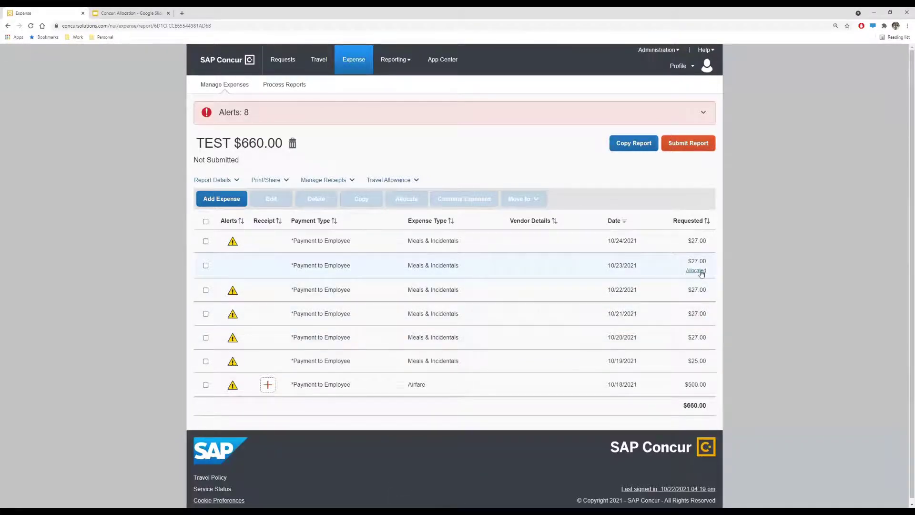
left_click(697, 271)
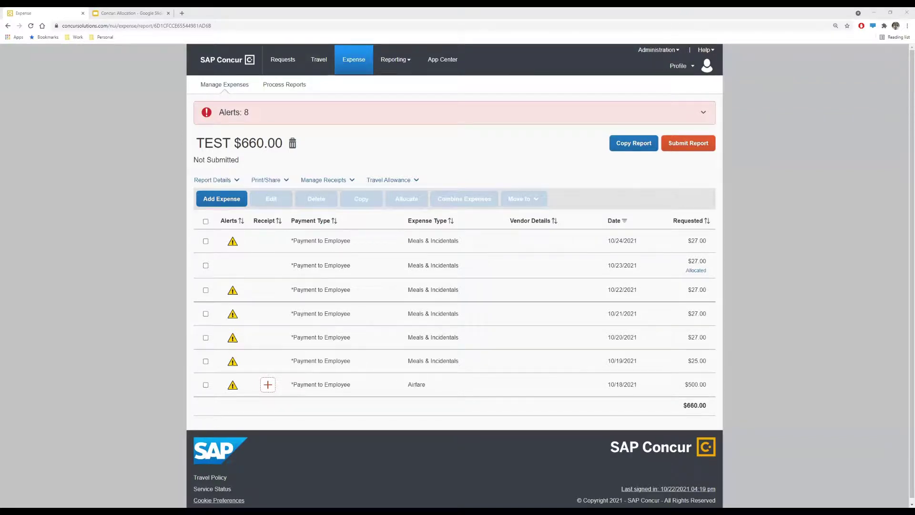
- Select the 10/21, 10/20 and 10/19 expenses and allocate them
left_click(206, 340)
left_click(205, 314)
left_click(206, 361)
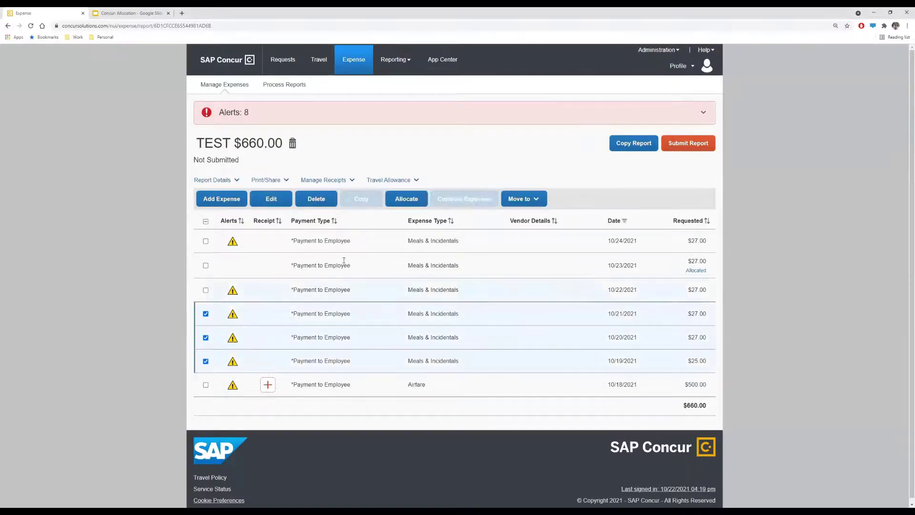
left_click(407, 200)
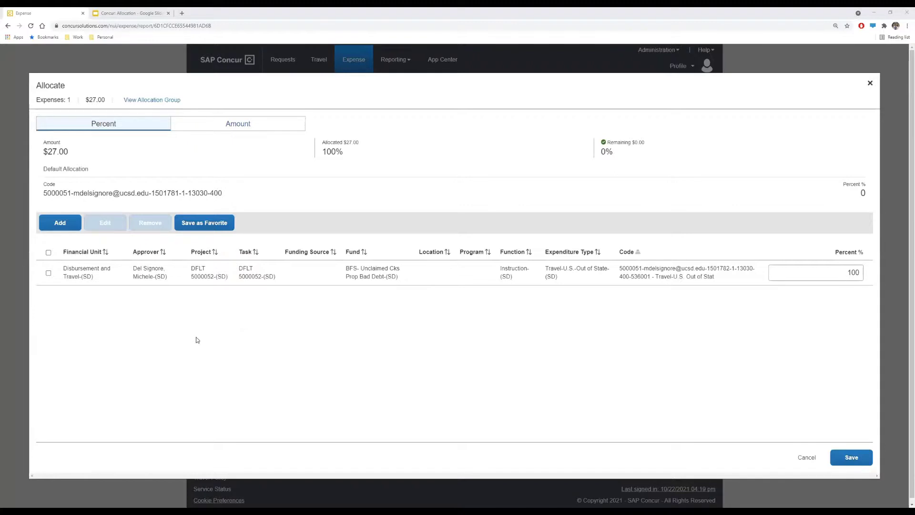
- Save the 100% out-of-state travel allocation line as favorite 'Favorite 1'
left_click(48, 273)
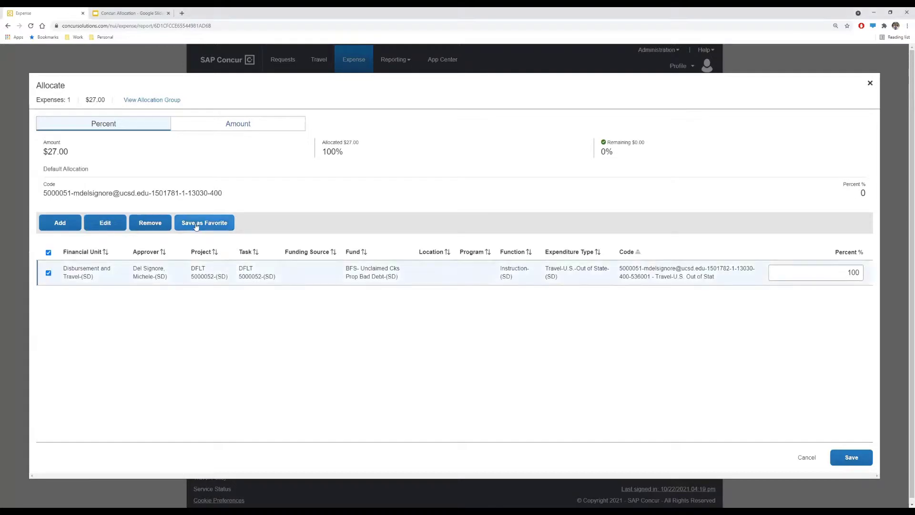
left_click(196, 225)
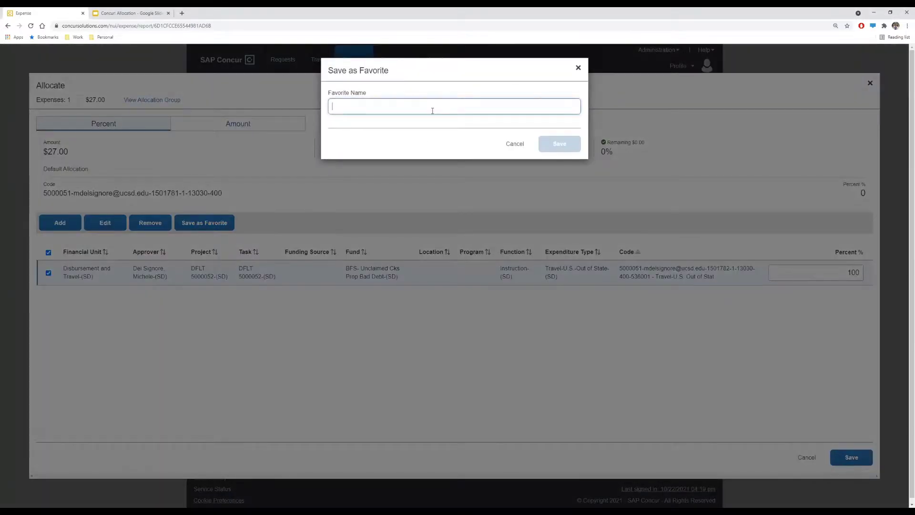
type("Favor")
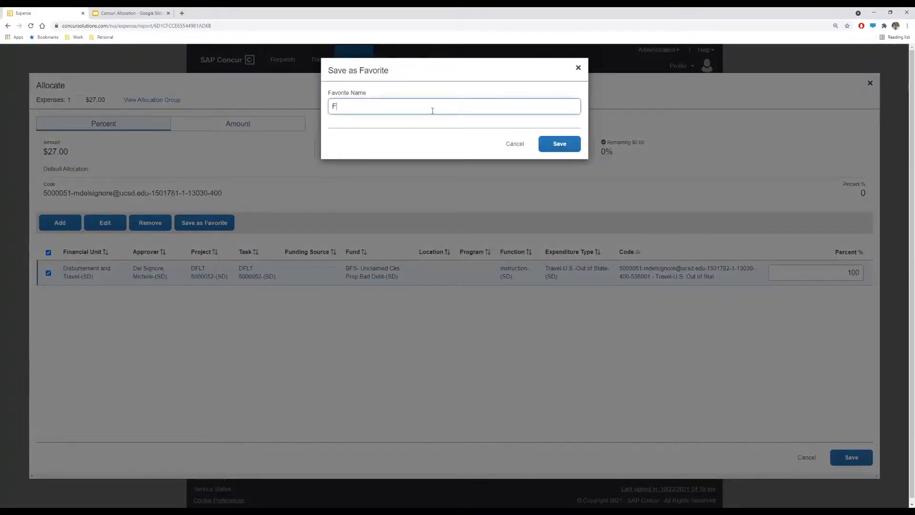
type("ite 1")
left_click(556, 146)
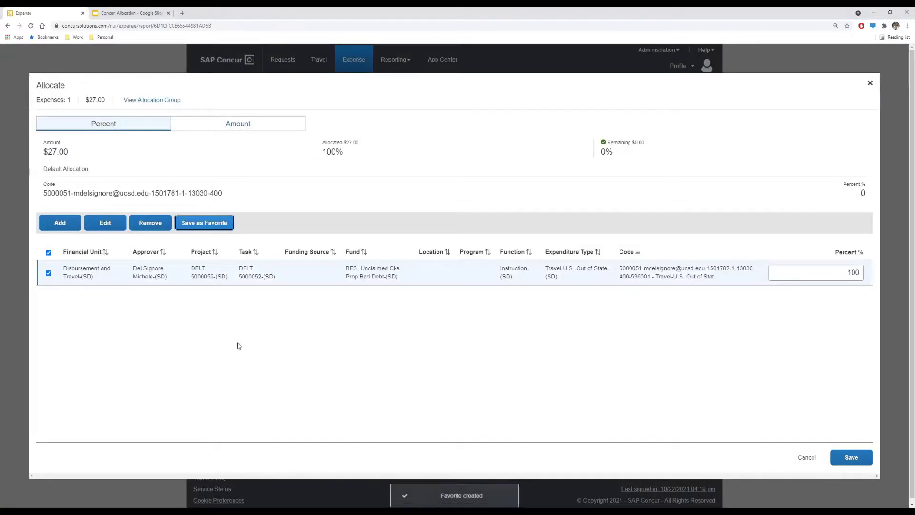
left_click(48, 273)
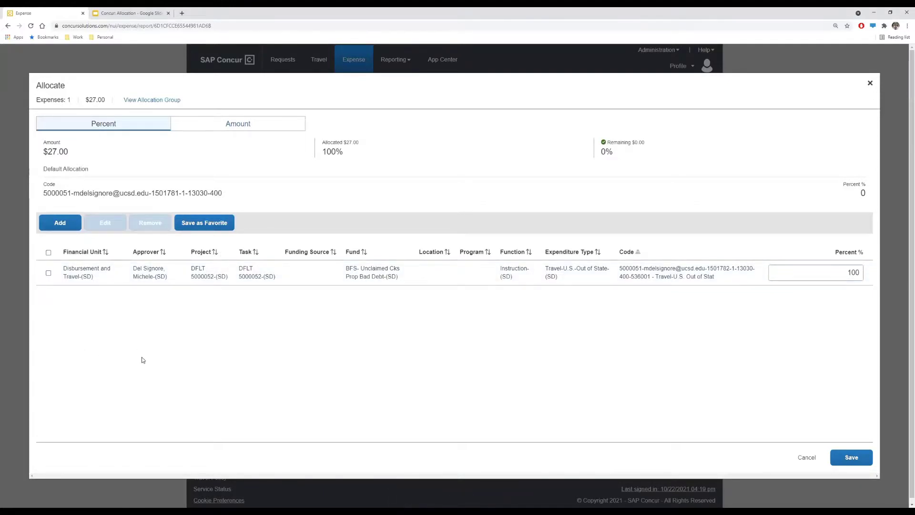
- View the Favorite 1 allocation's details from the Favorite Allocations list
left_click(66, 225)
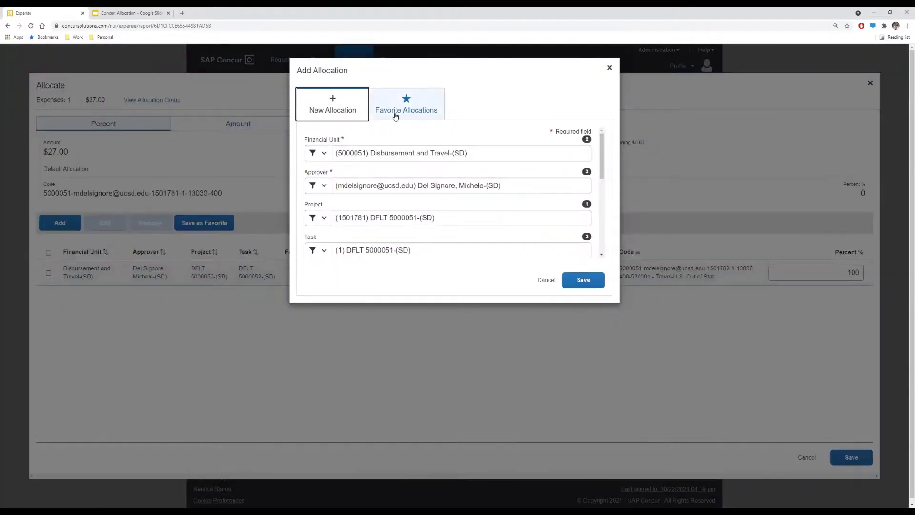
left_click(395, 116)
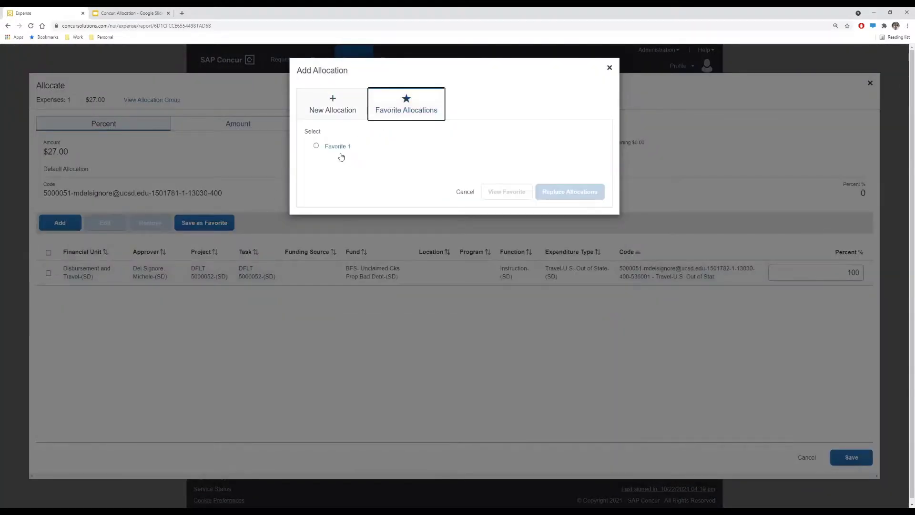
left_click(317, 146)
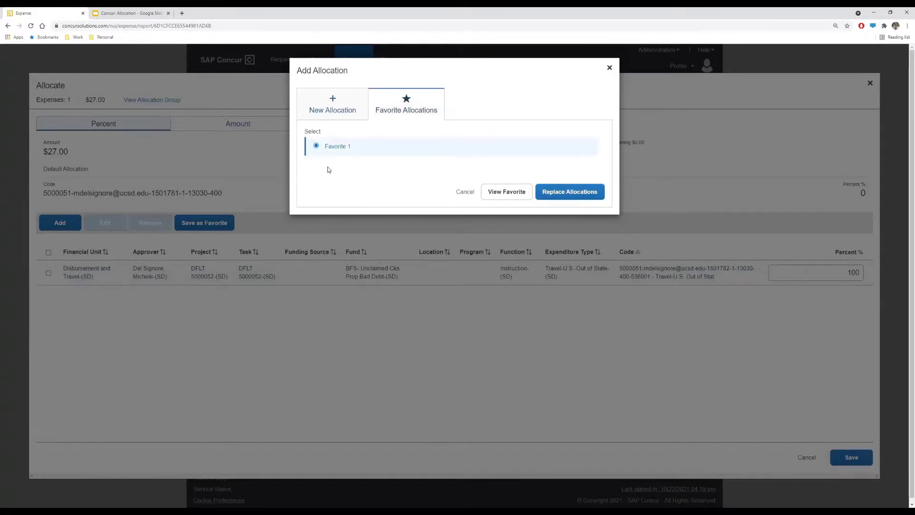
left_click(504, 193)
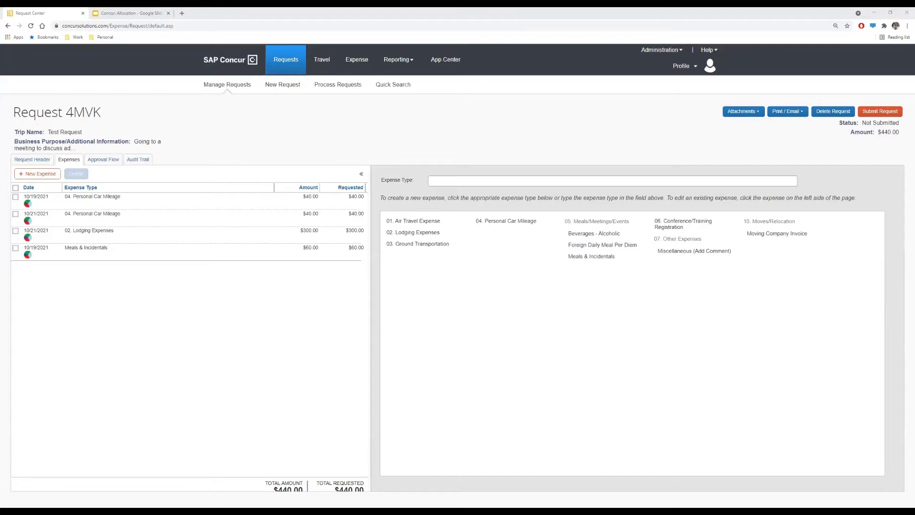
- View the Meals & Incidentals allocation summary: $220.00 each to projects 1501781 and 1501782
left_click(154, 253)
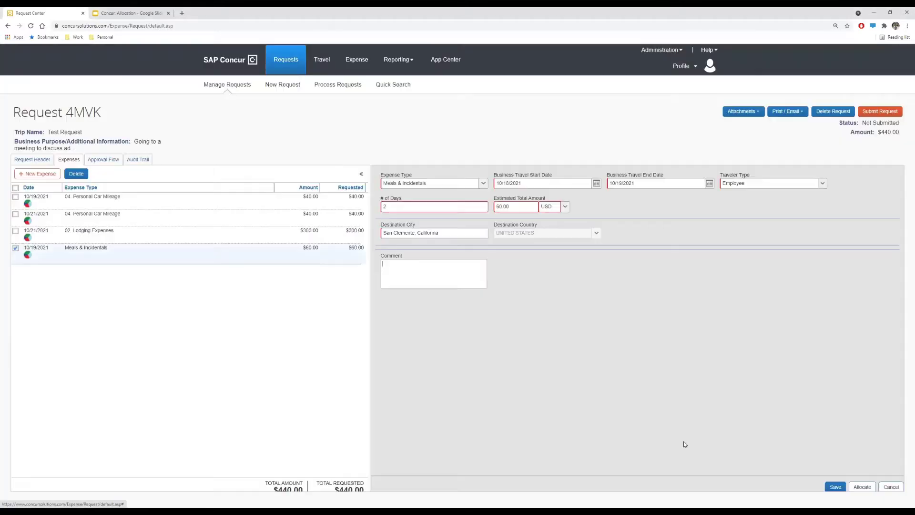
left_click(862, 487)
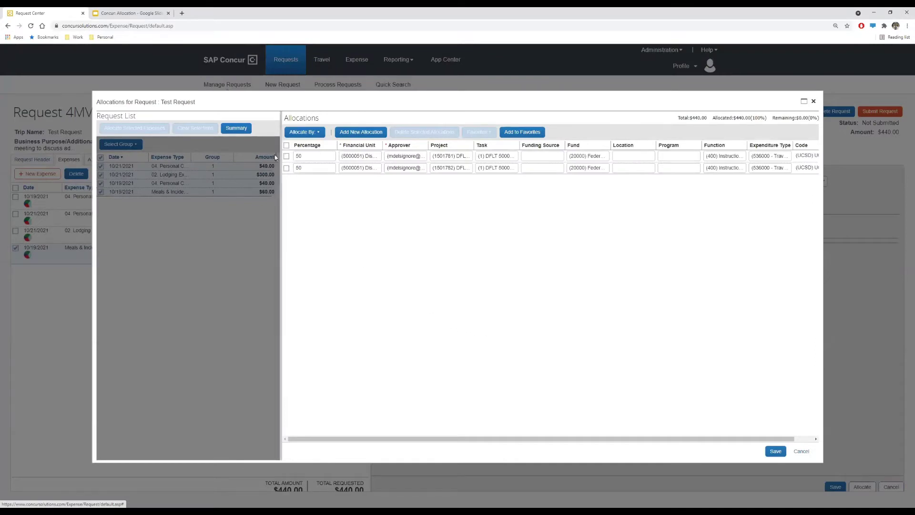
left_click(237, 128)
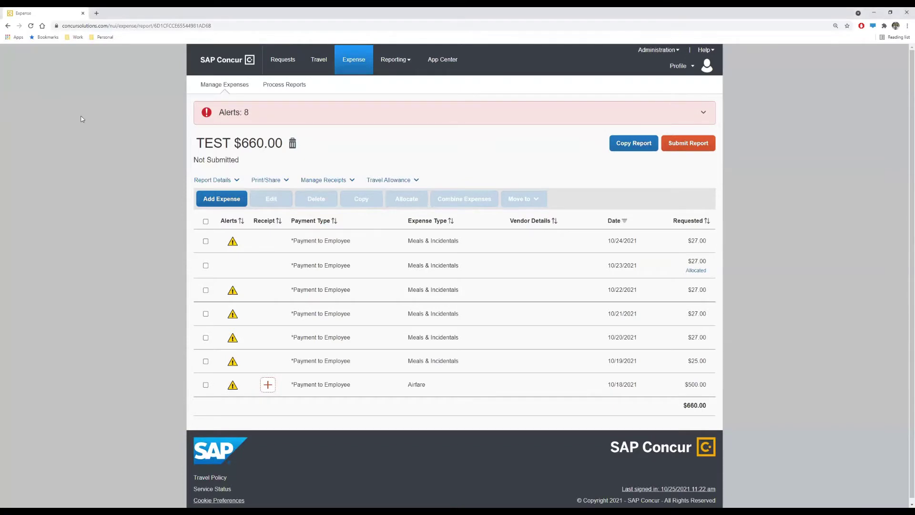
- Show the TEST report's allocation summary: $633.00 to 1501781, $27.00 to 1501782
left_click(206, 183)
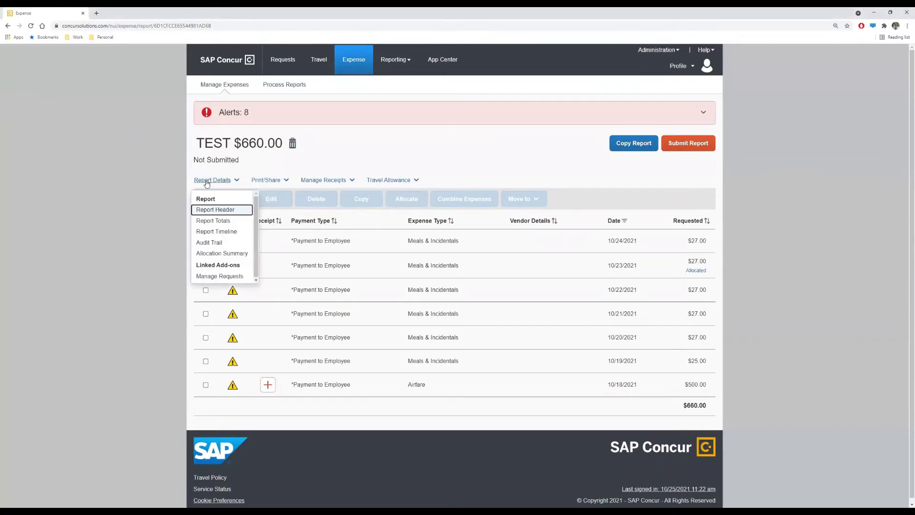
left_click(220, 253)
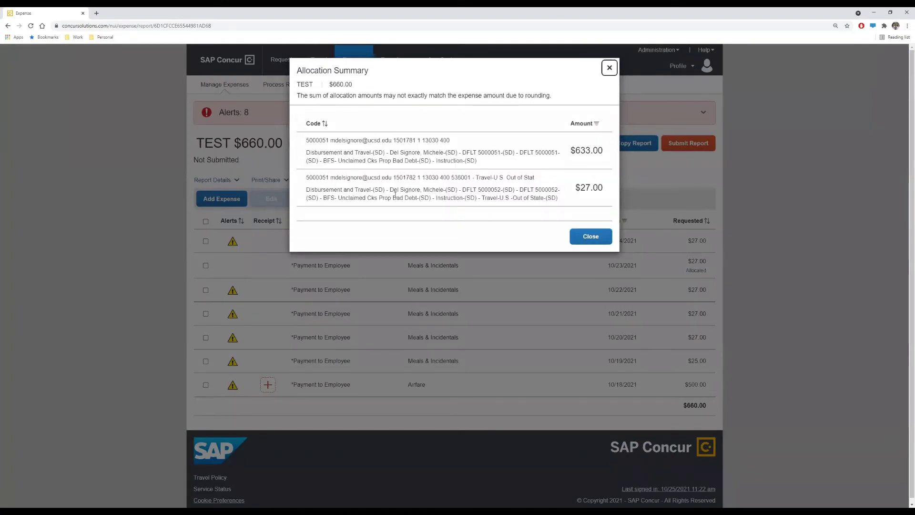